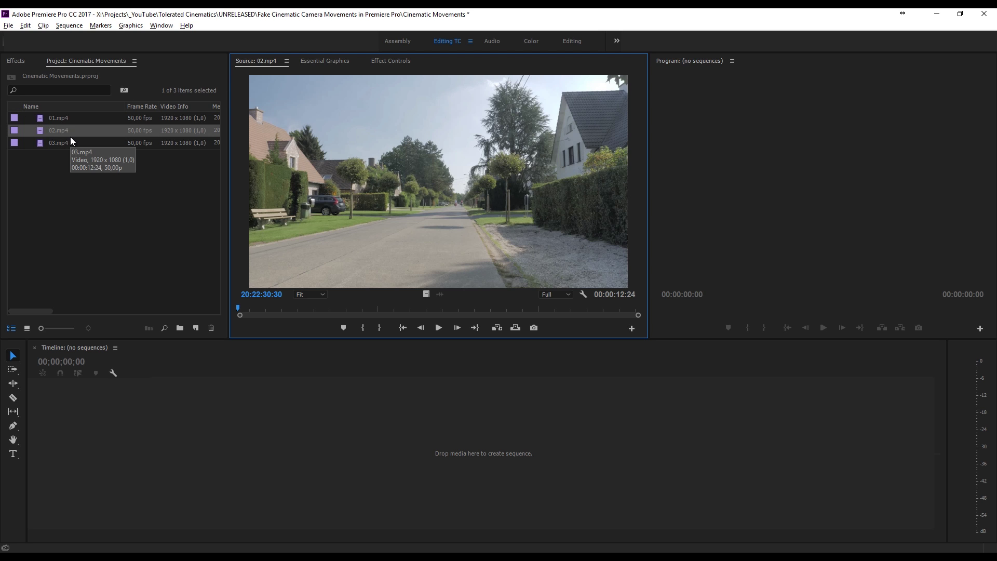
Preview the 02.mp4 footage in the source monitor and create a new sequence from it
click(246, 310)
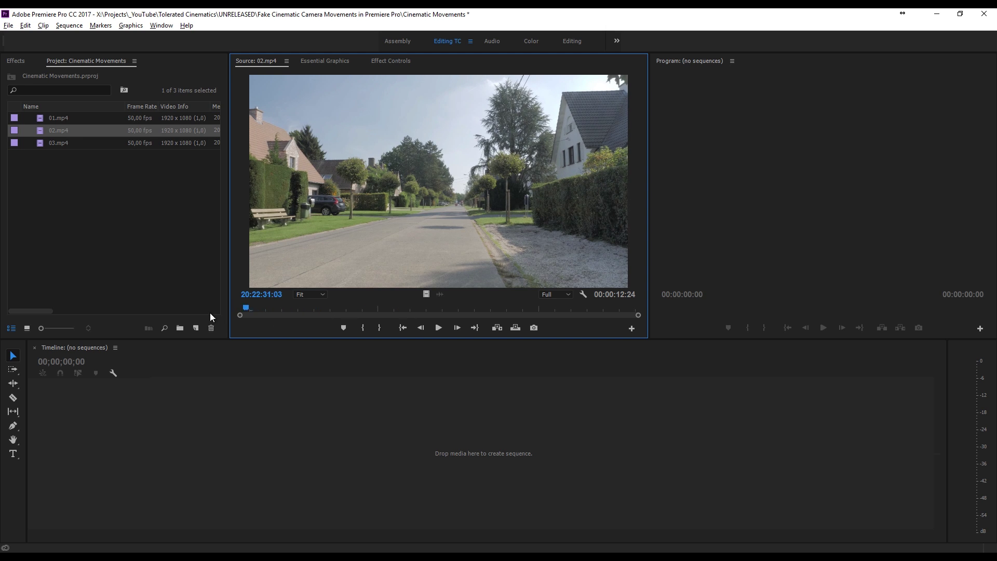
key(space)
click(440, 327)
drag(40, 132, 195, 328)
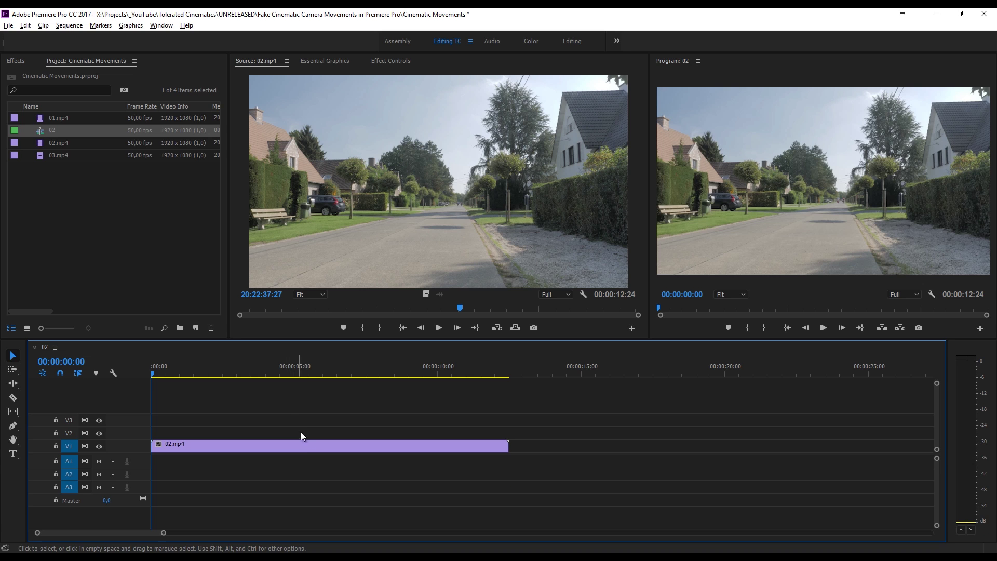
Animate the 02.mp4 clip's scale with keyframes from 100 at its start to 110 at its end
click(305, 447)
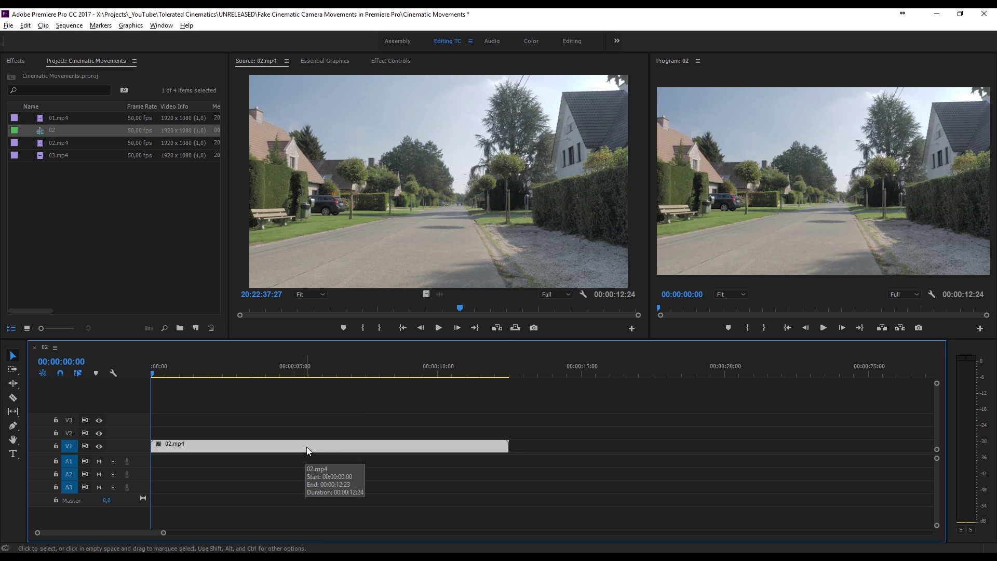
click(384, 60)
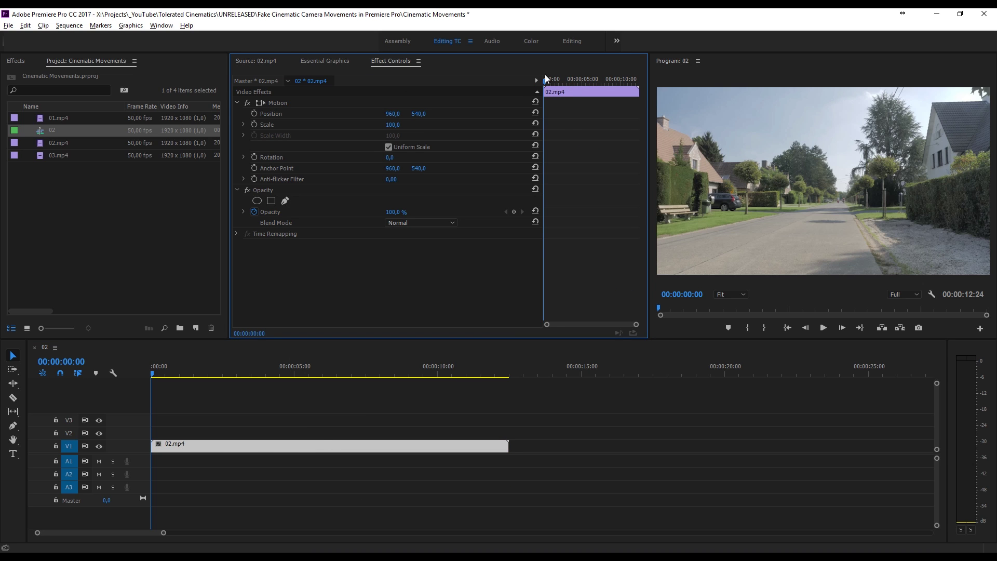
click(252, 124)
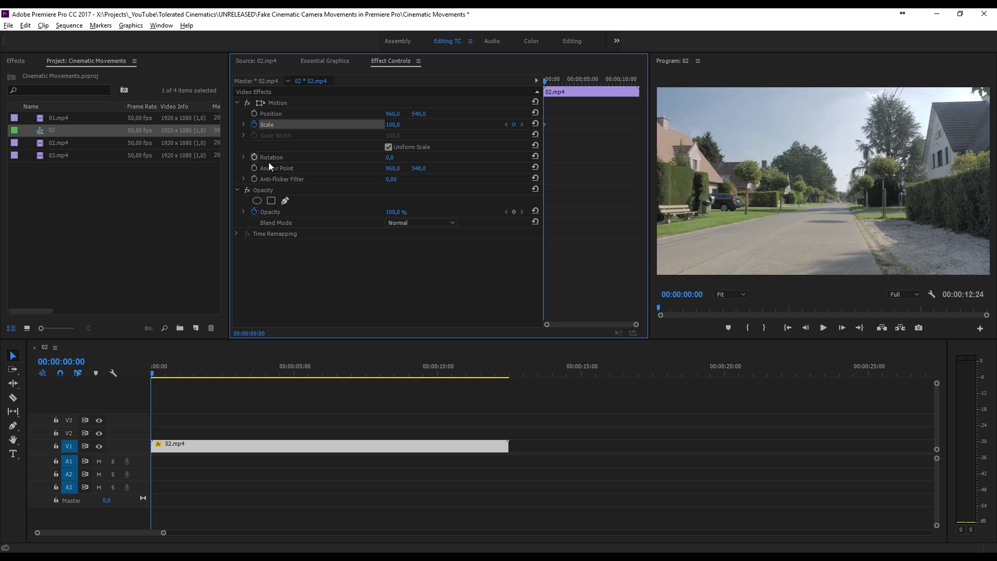
drag(550, 82, 662, 91)
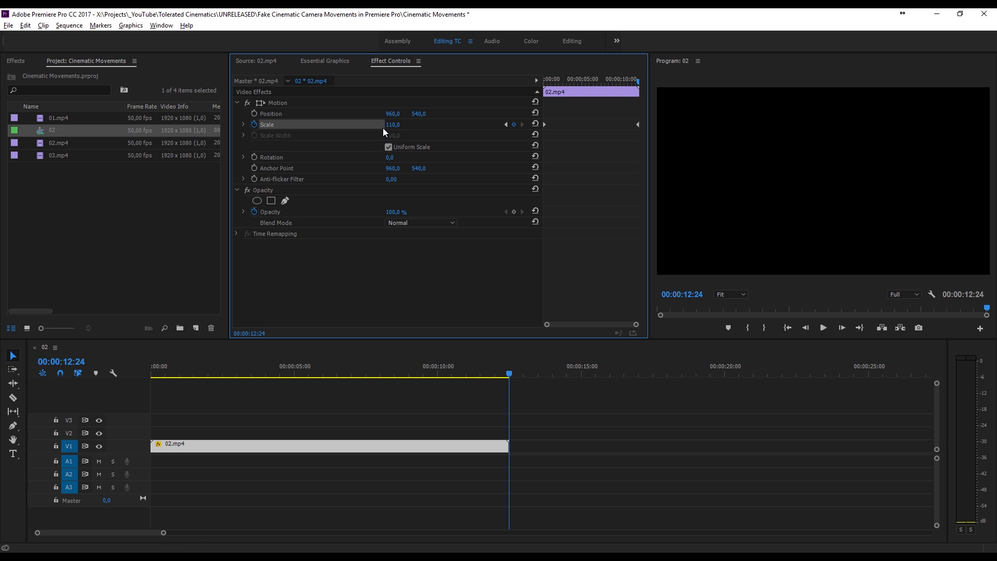
Play back the 02 sequence to check the slow zoom-in
click(458, 402)
key(space)
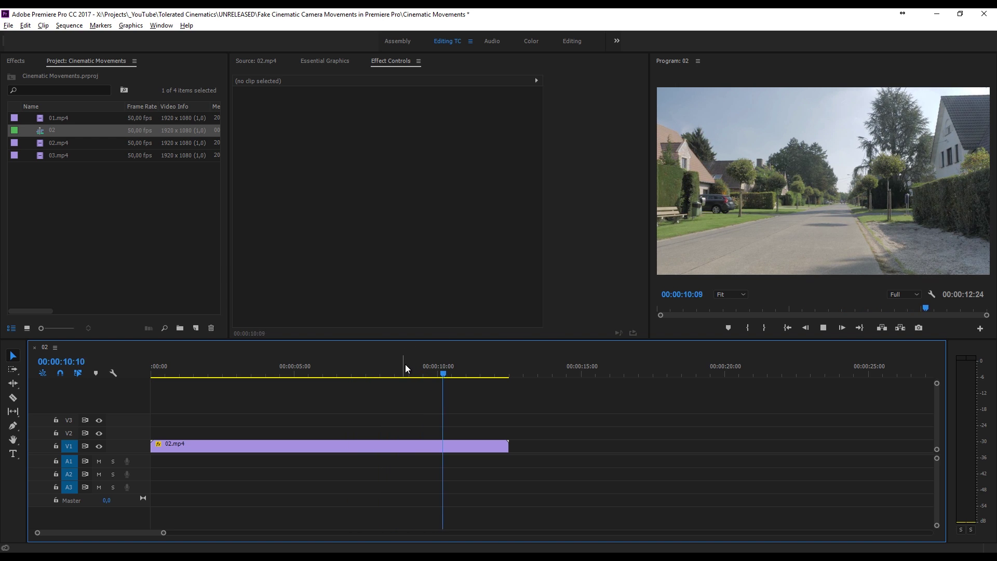
click(450, 369)
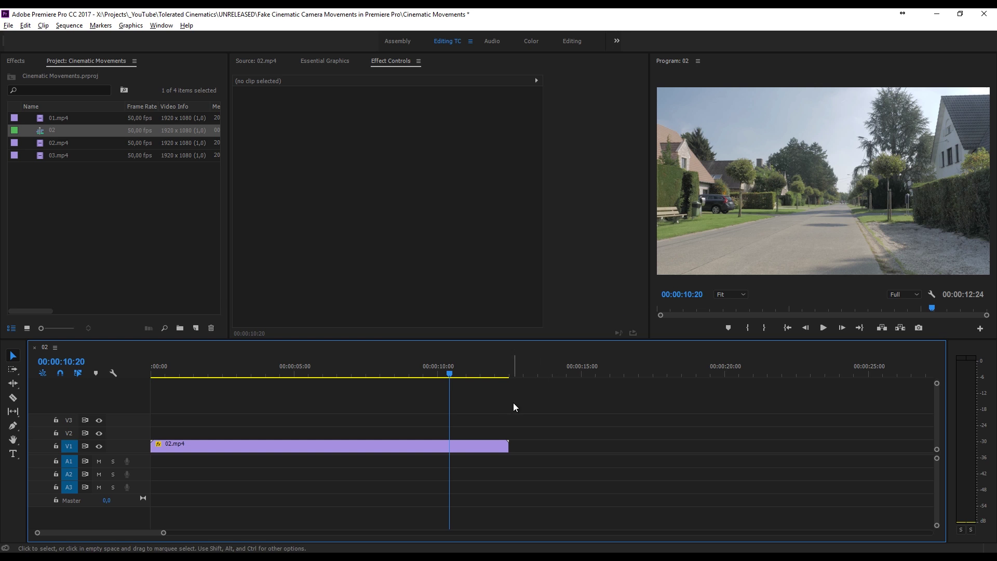
Try a stronger zoom-in by raising the scale keyframe at the 02.mp4 clip's end, and play it back
click(467, 445)
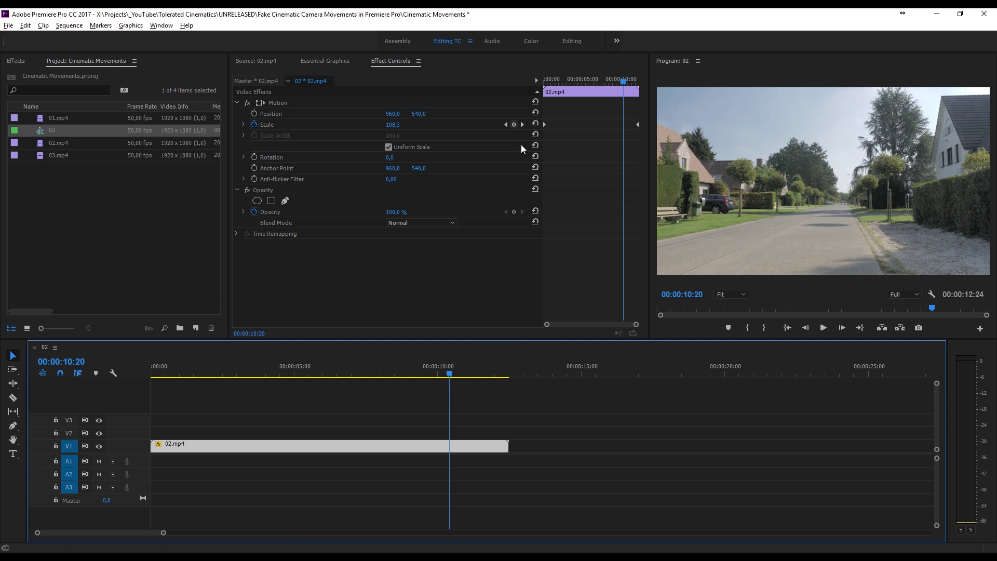
click(637, 125)
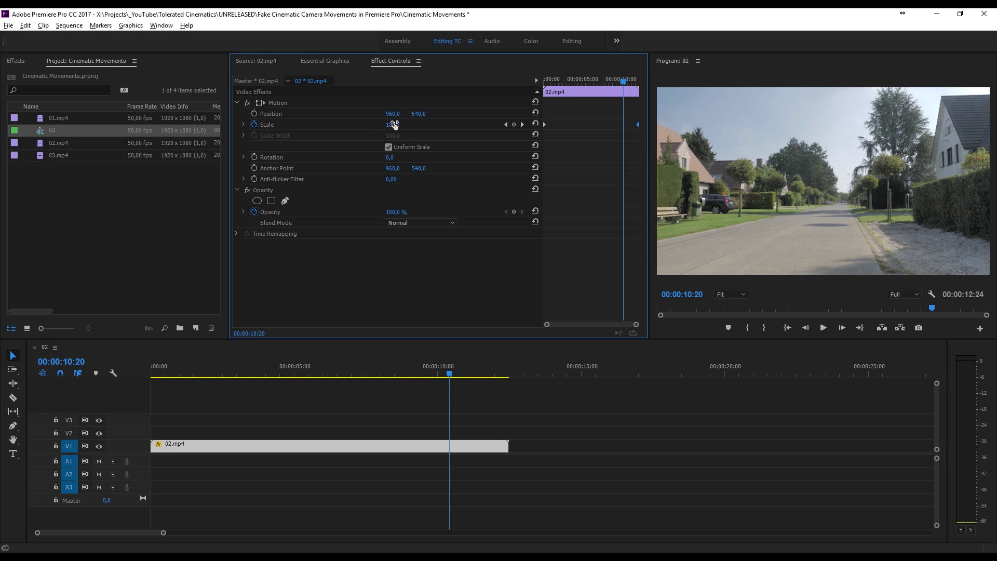
drag(628, 82, 647, 82)
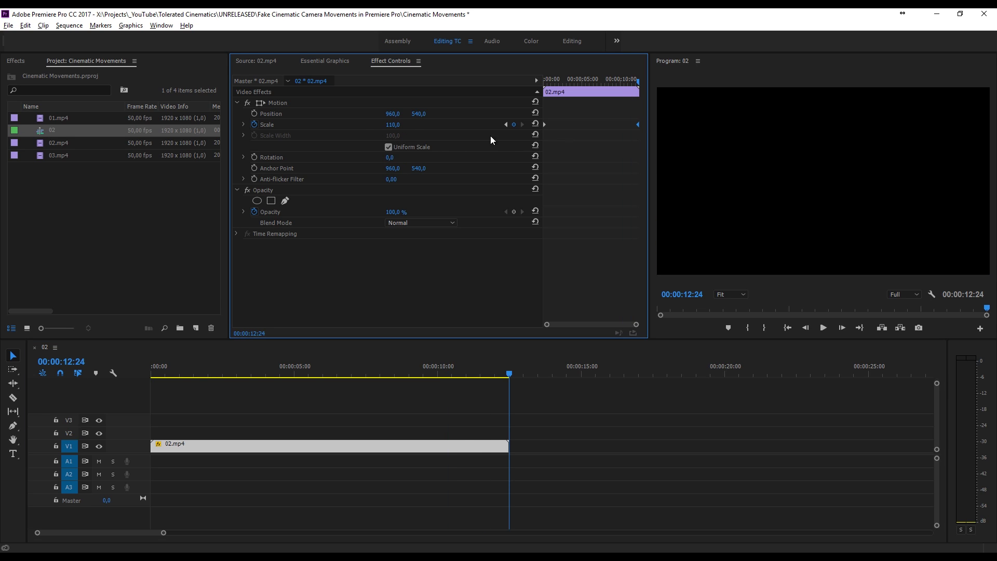
click(411, 129)
click(356, 397)
key(space)
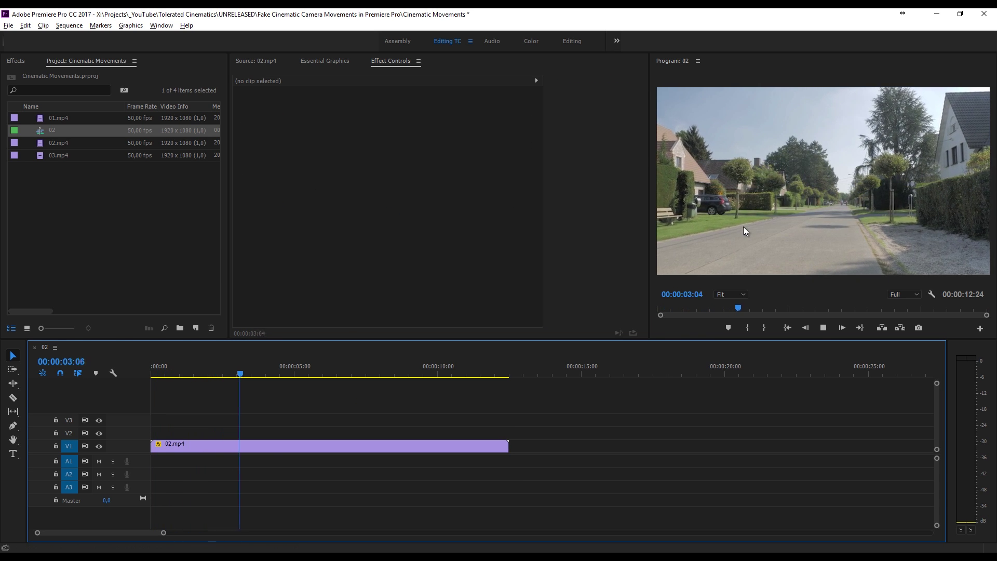
key(space)
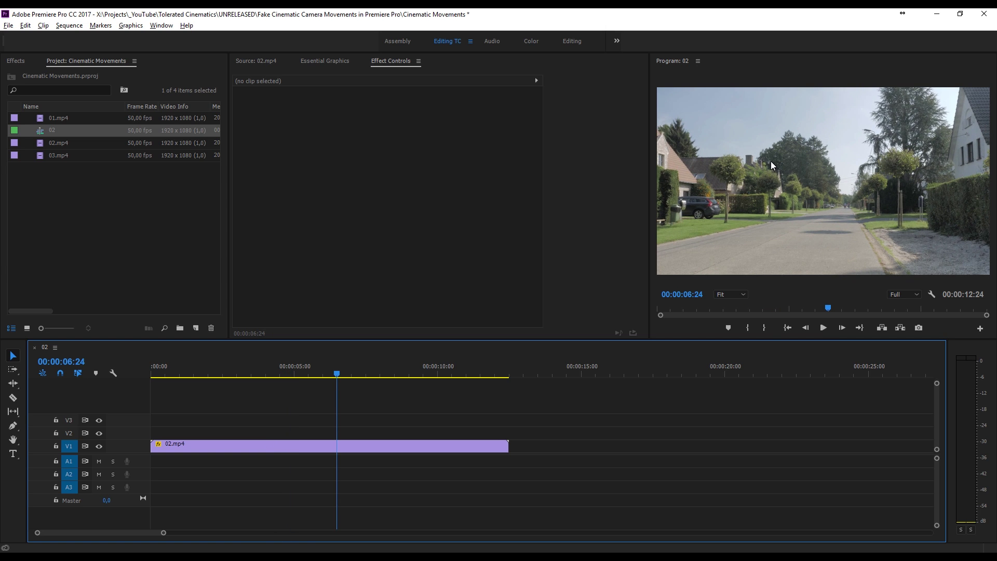
Reverse the 02.mp4 clip's zoom so its scale runs from 110 at the start to 100 at the end, and play it back
click(340, 445)
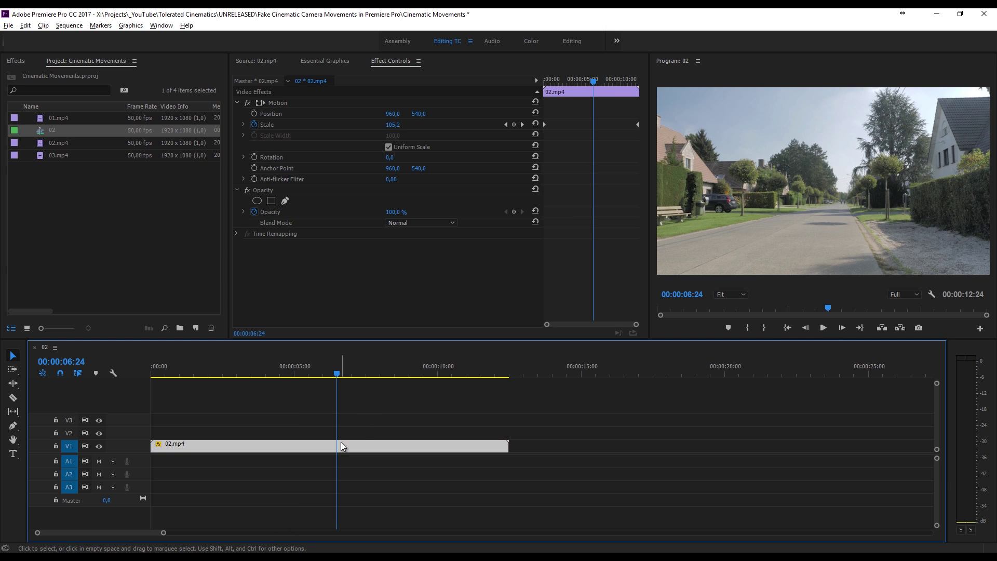
drag(629, 81, 640, 91)
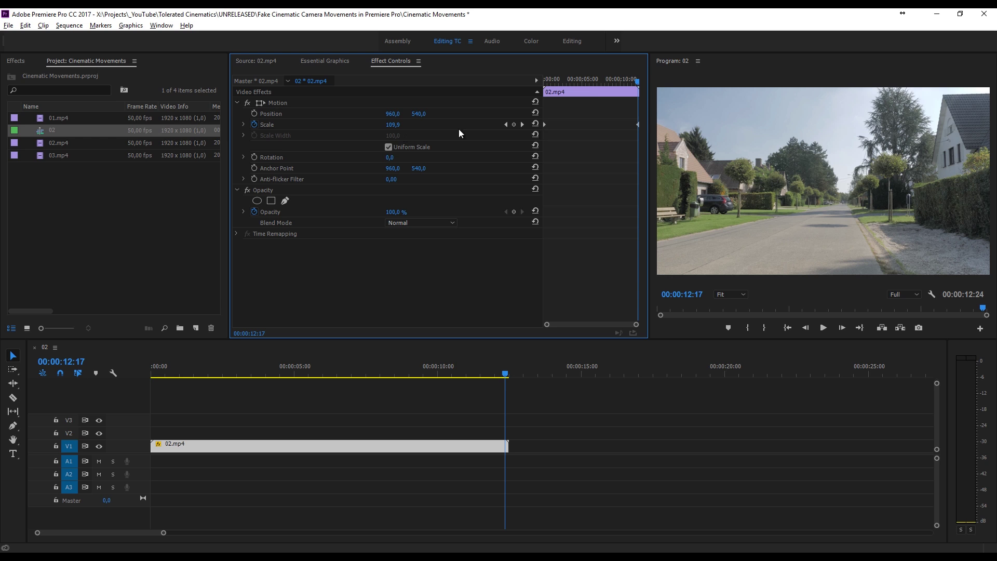
drag(637, 82, 513, 110)
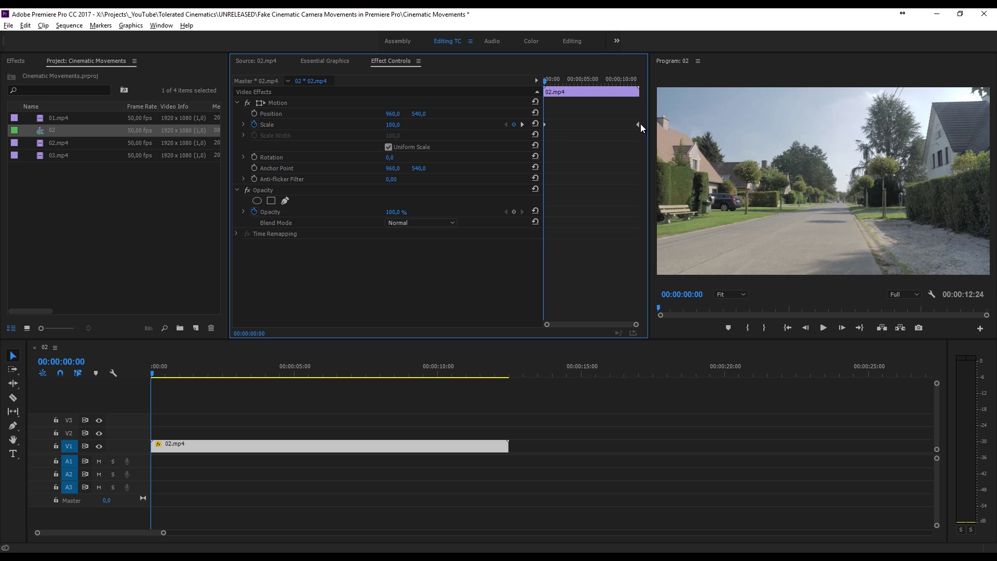
mouse_move(637, 123)
mouse_down()
mouse_move(566, 128)
mouse_move(652, 130)
mouse_up()
key(space)
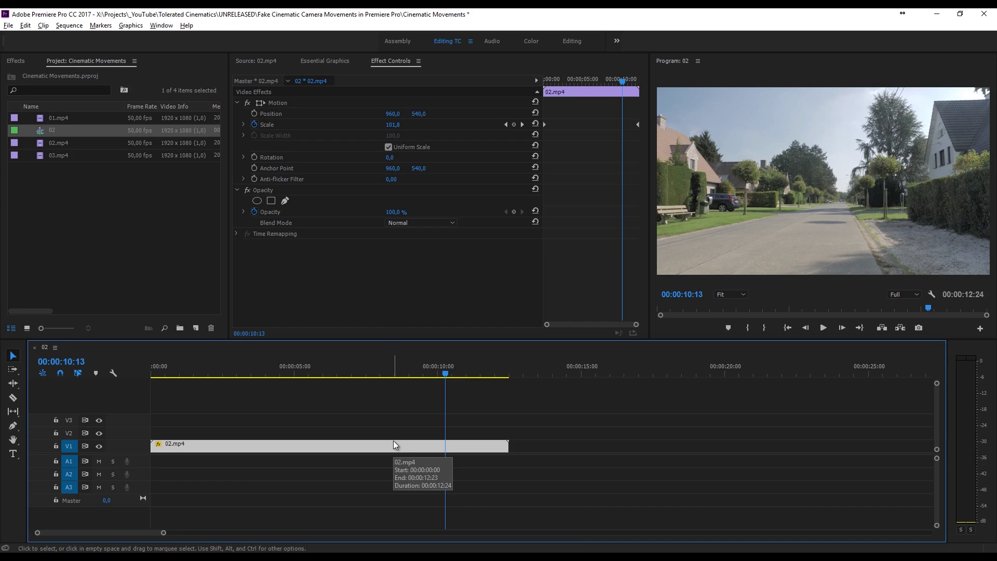
Create a new sequence from 01.mp4 and set its clip's scale to 110
click(52, 116)
drag(197, 341, 196, 327)
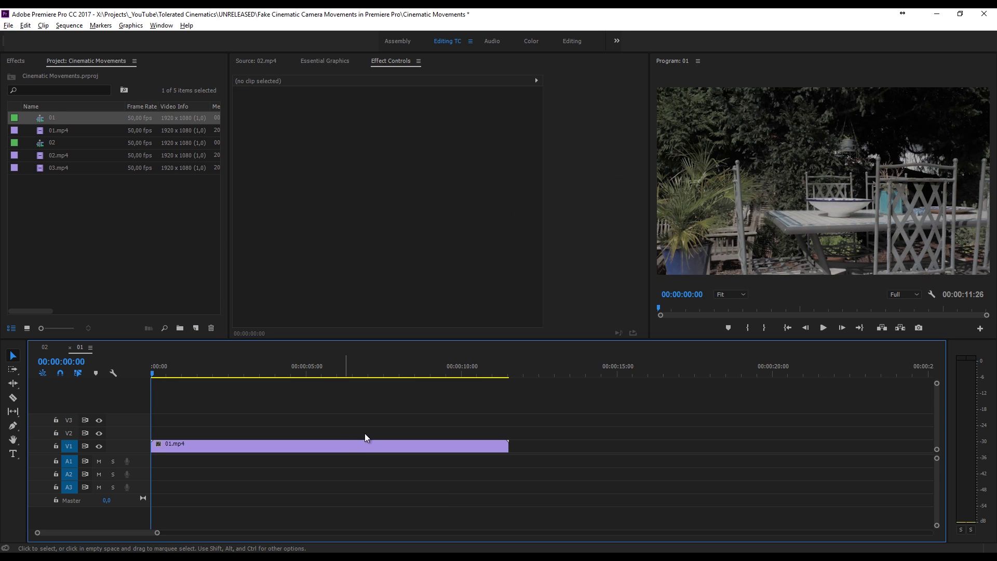
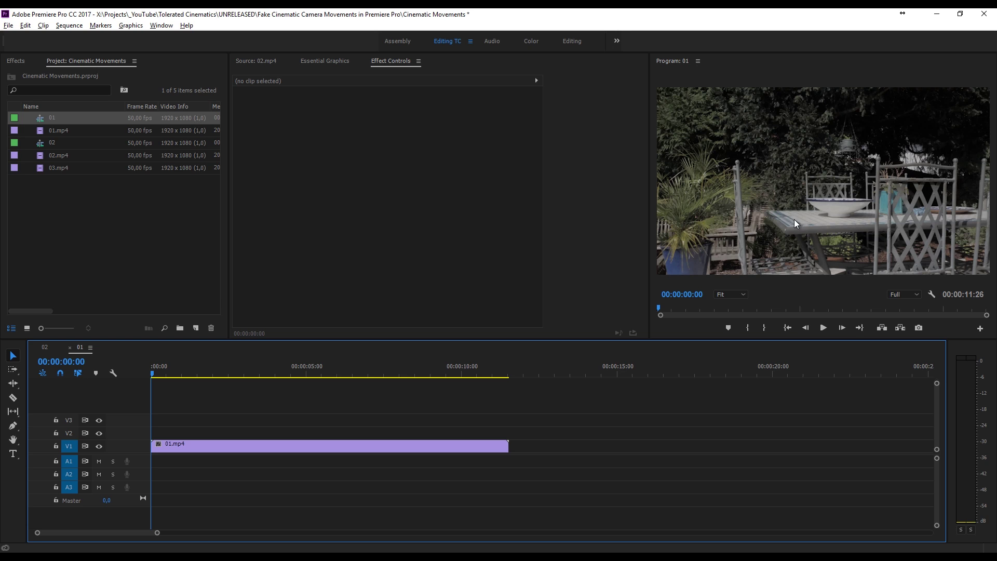
click(313, 450)
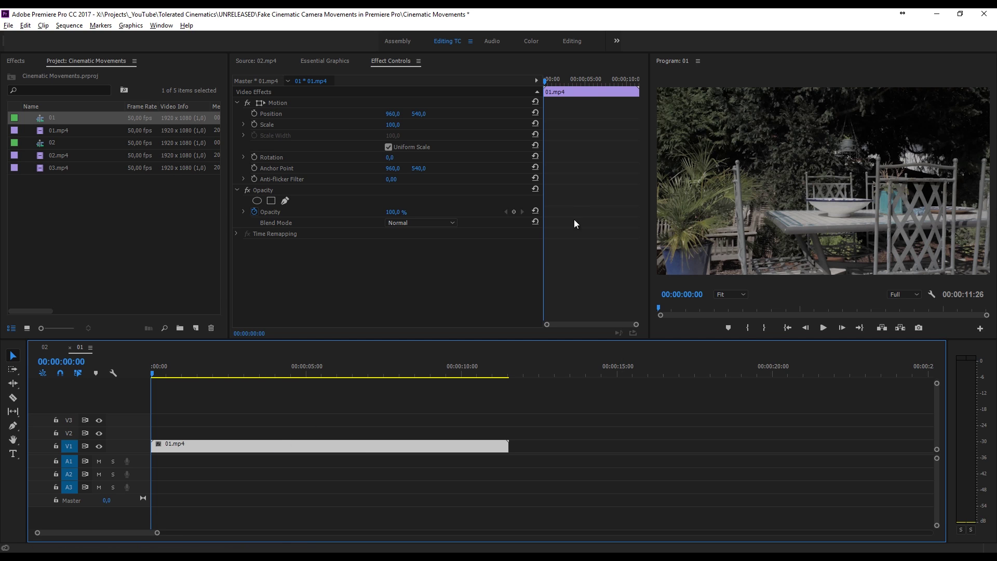
click(394, 125)
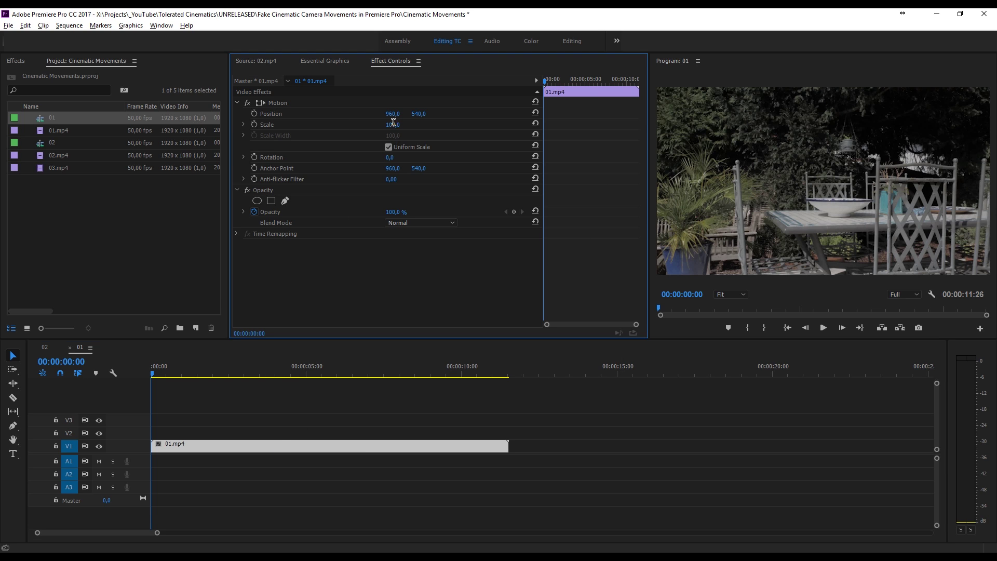
text(110)
key(Return)
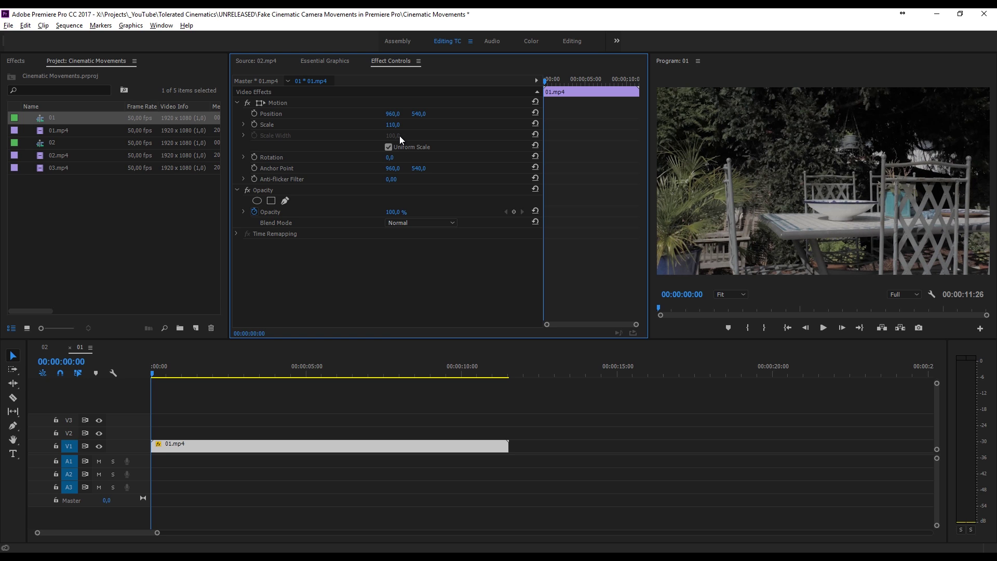
Set the 01.mp4 clip's horizontal position to 1045 and add a position keyframe at the clip's start
drag(416, 114, 384, 113)
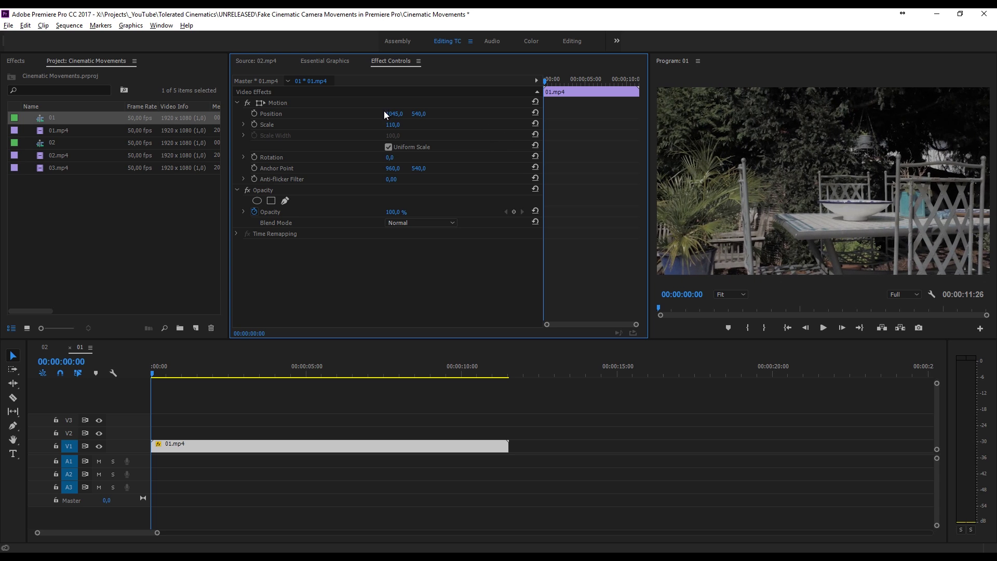
click(255, 113)
Keyframe the 01.mp4 clip's horizontal position at about 872 on its last frame and play back the sideways movement
drag(551, 95, 647, 94)
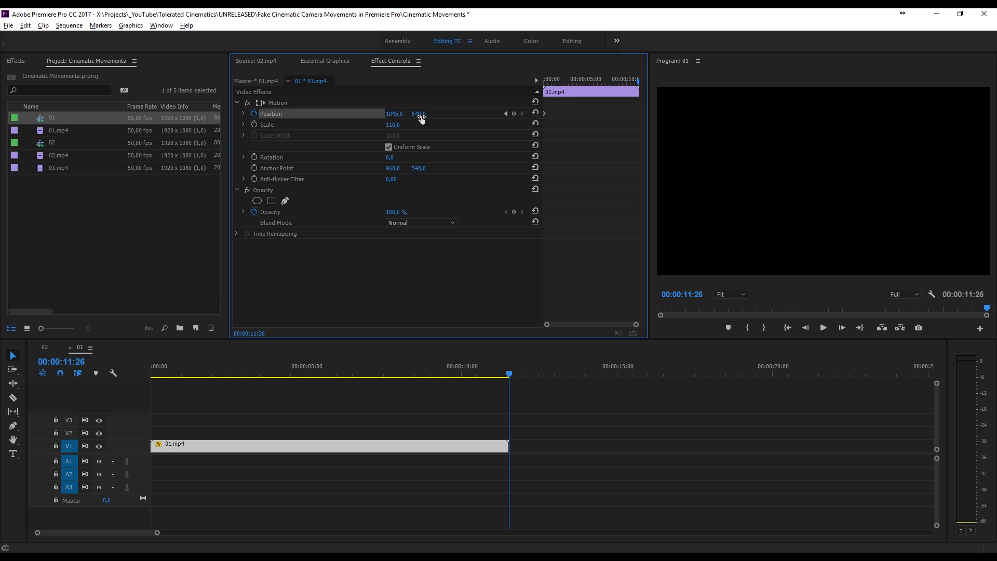
click(380, 106)
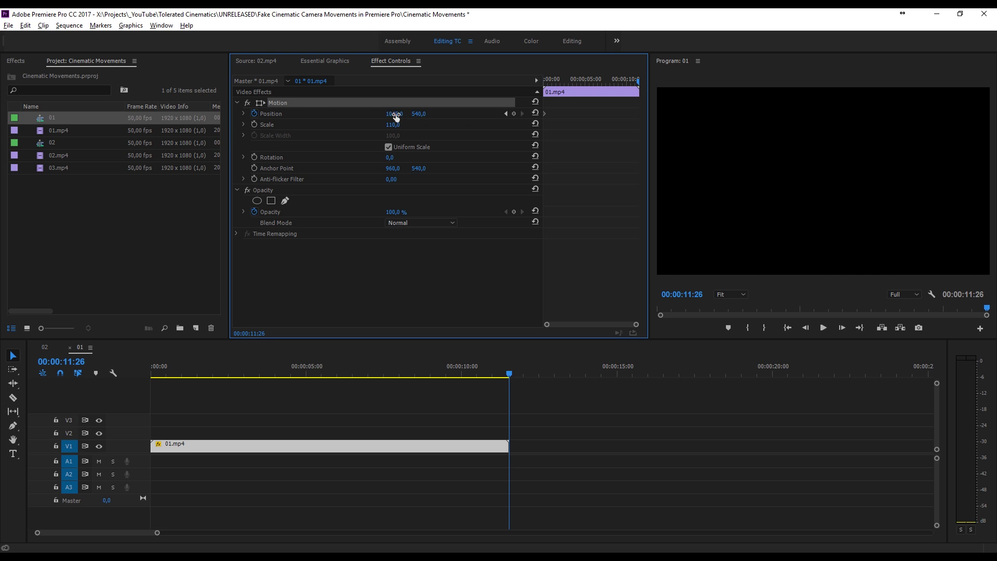
click(638, 82)
click(637, 114)
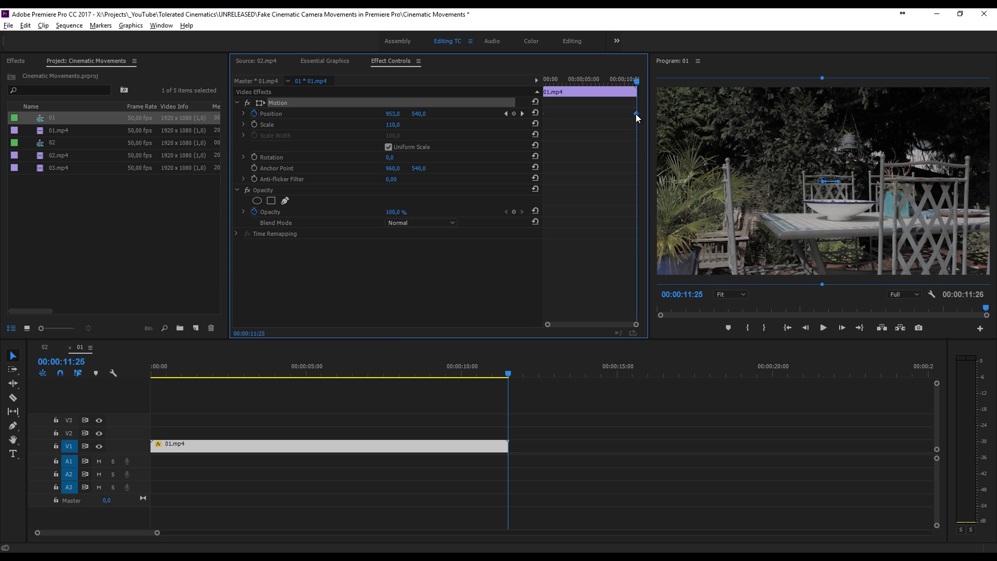
click(893, 190)
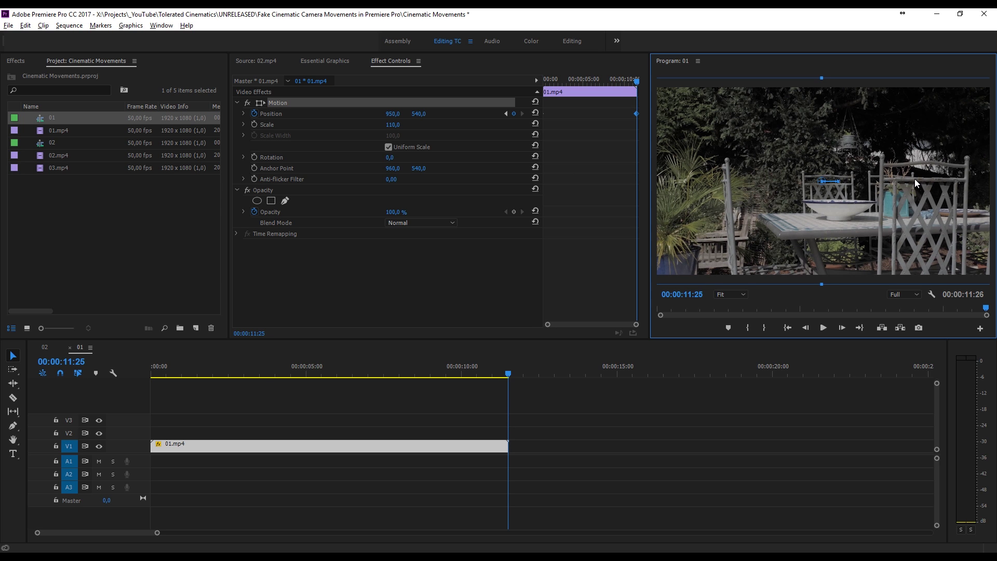
mouse_move(914, 179)
mouse_down()
mouse_move(884, 177)
mouse_move(901, 178)
mouse_up()
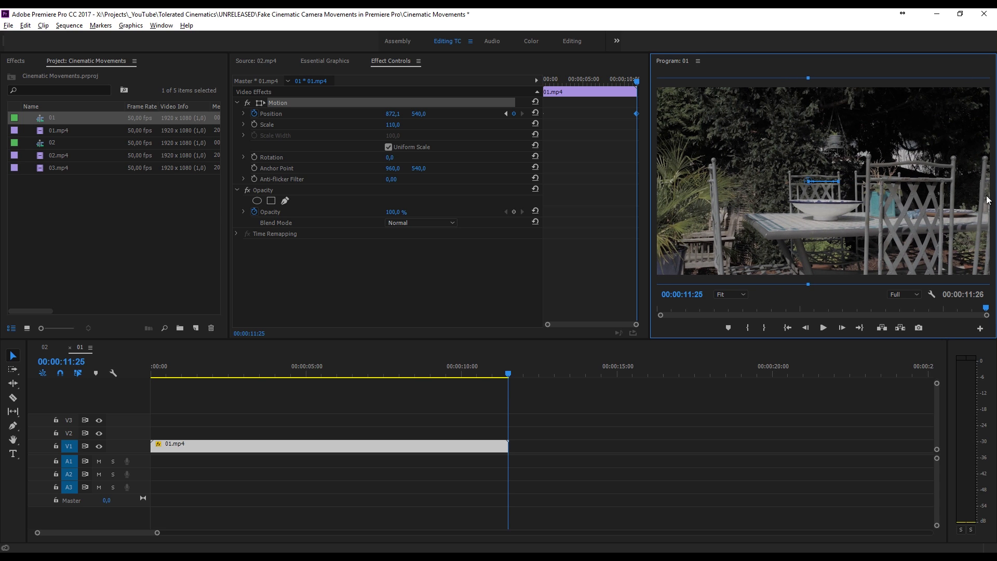
click(396, 411)
key(space)
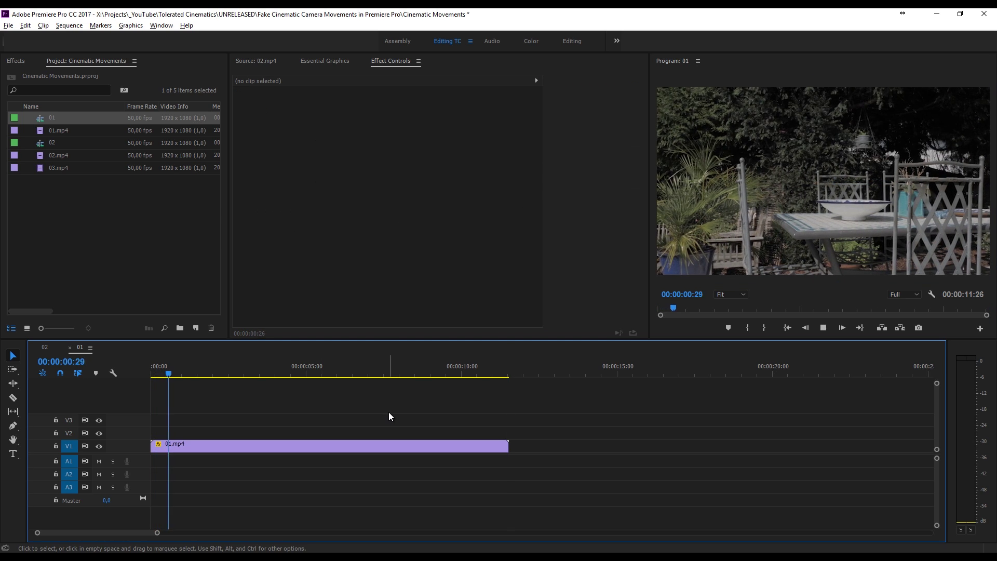